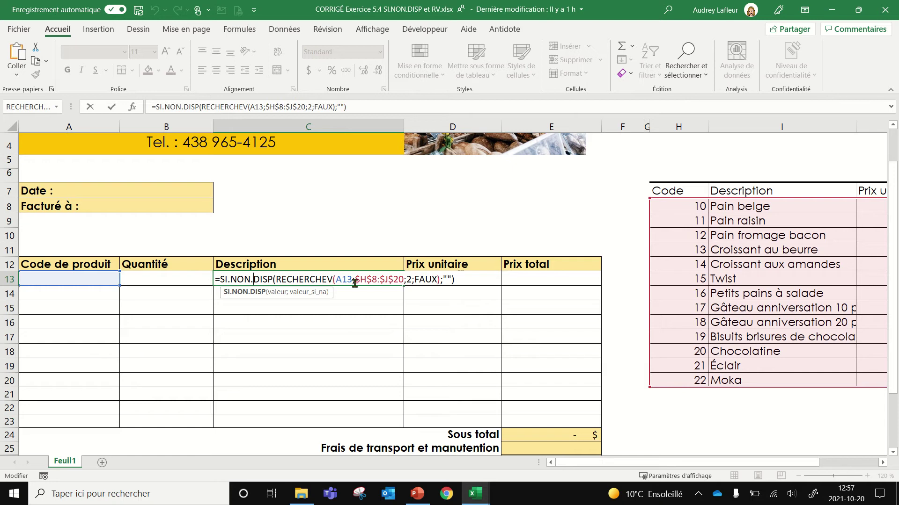
Step: Leave C13's SI.NON.DISP/RECHERCHEV formula unchanged and bring up the list of open workbooks
{"action": "left_click_drag", "start_coordinate": [221, 280], "coordinate": [274, 283]}
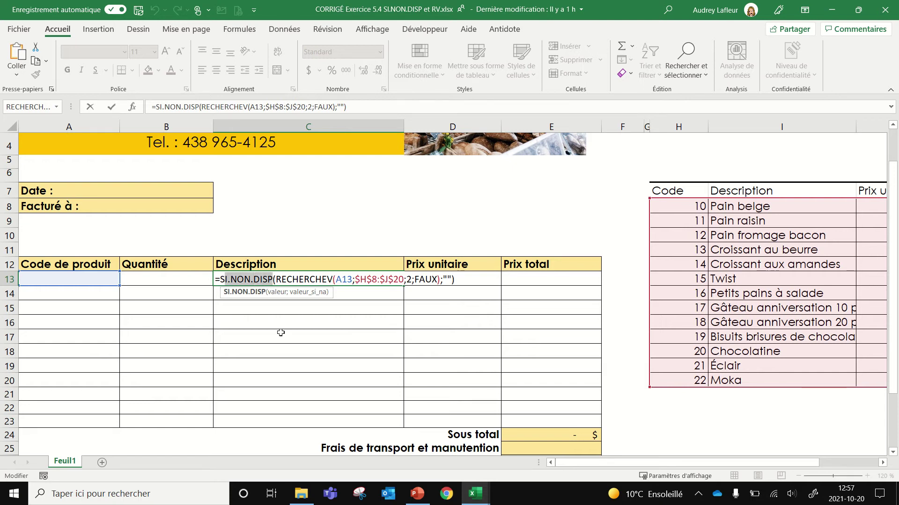
{"action": "key", "text": "Escape"}
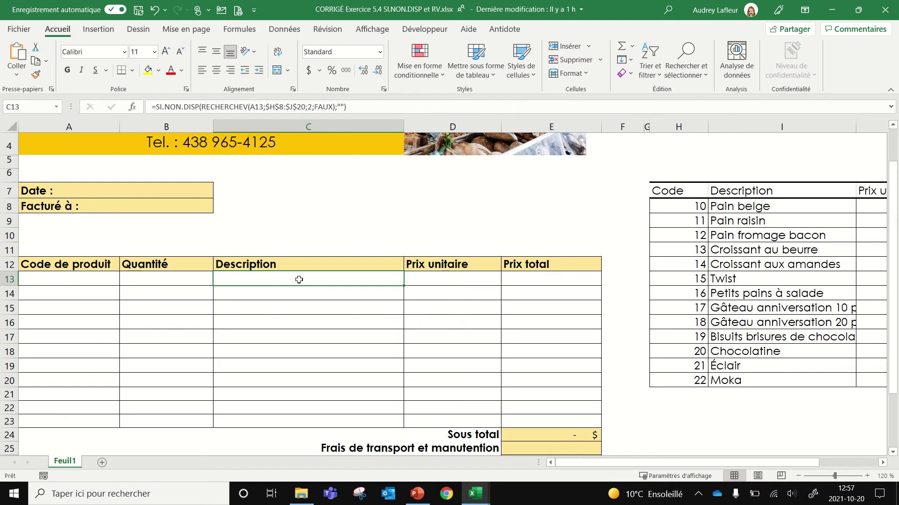
{"action": "left_click", "coordinate": [476, 499]}
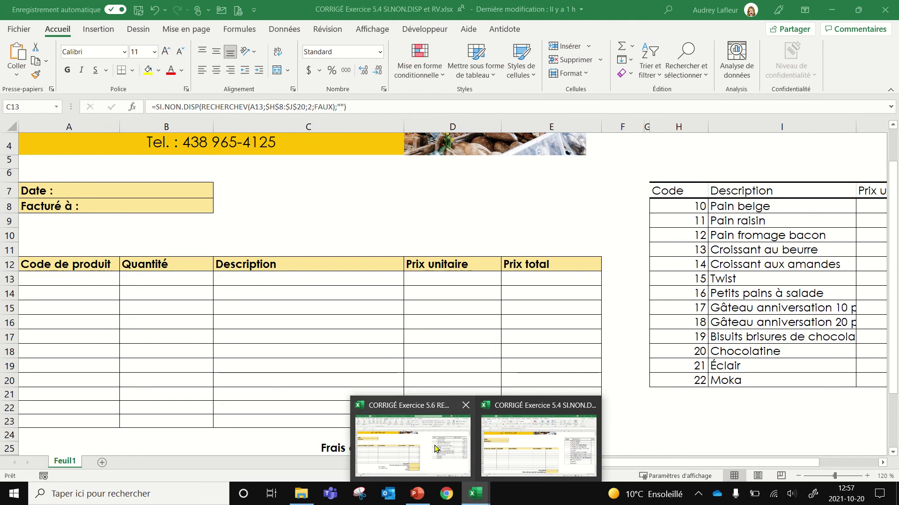
Step: Switch to the CORRIGÉ Exercice 5.6 RECHERCHEX workbook
{"action": "left_click", "coordinate": [412, 440]}
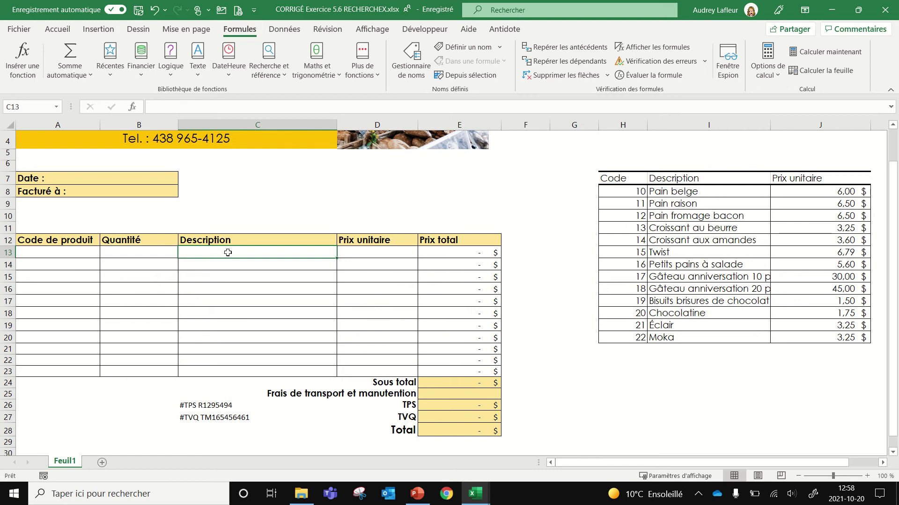
Step: Insert a RECHERCHEX function in C13 using A13 as the lookup value
{"action": "left_click", "coordinate": [274, 76]}
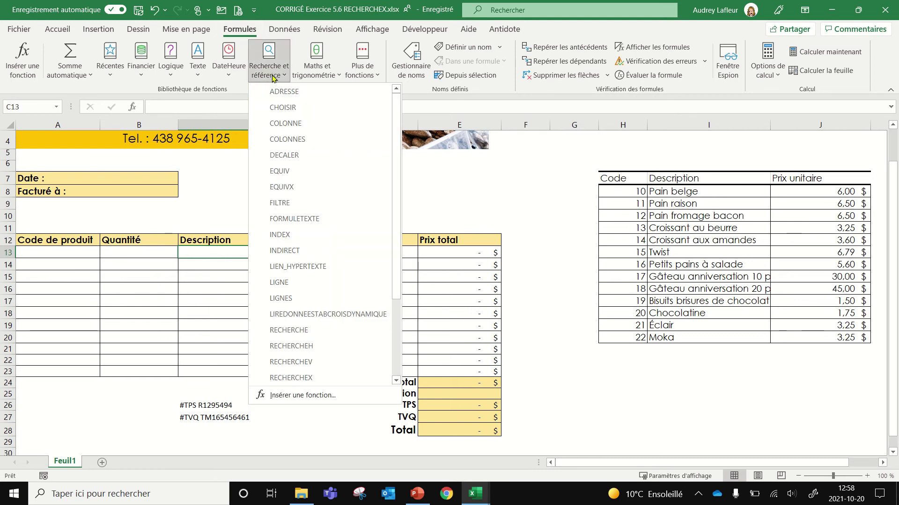
{"action": "left_click", "coordinate": [302, 382]}
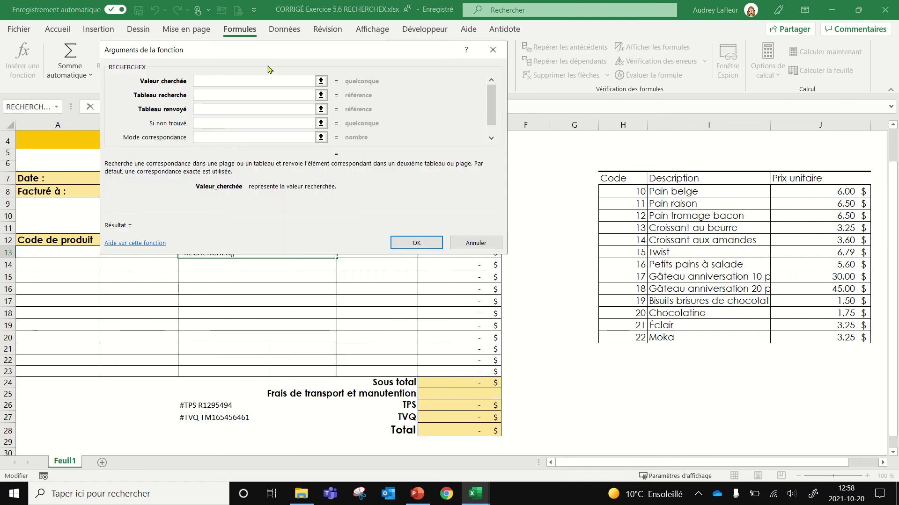
{"action": "left_click_drag", "start_coordinate": [273, 53], "coordinate": [399, 43]}
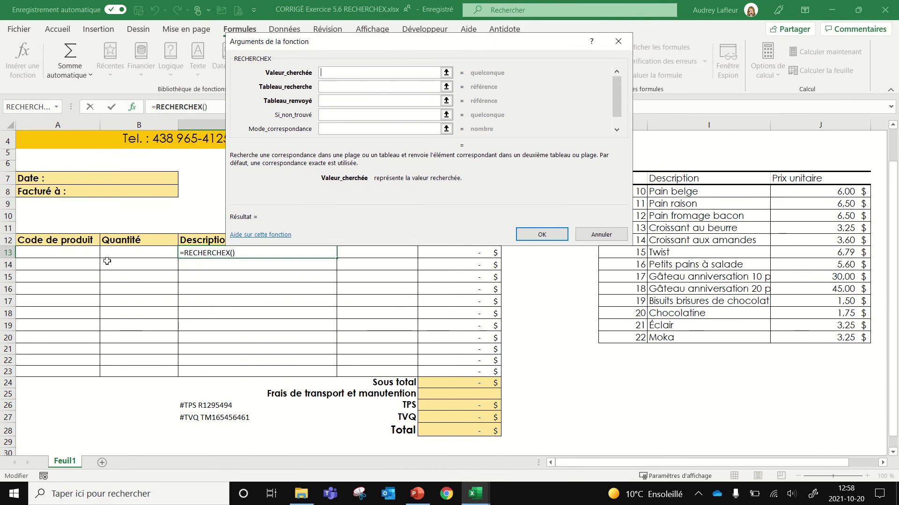
{"action": "left_click", "coordinate": [44, 253]}
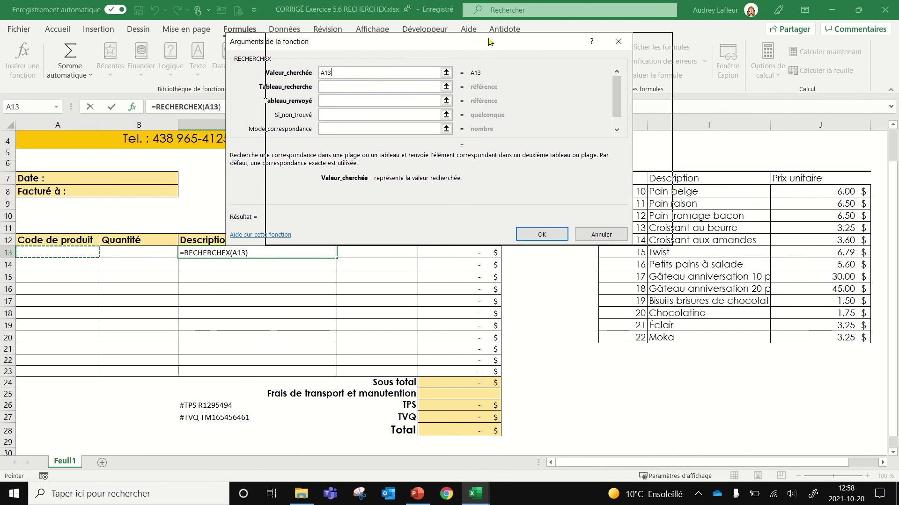
{"action": "left_click_drag", "start_coordinate": [368, 46], "coordinate": [566, 36]}
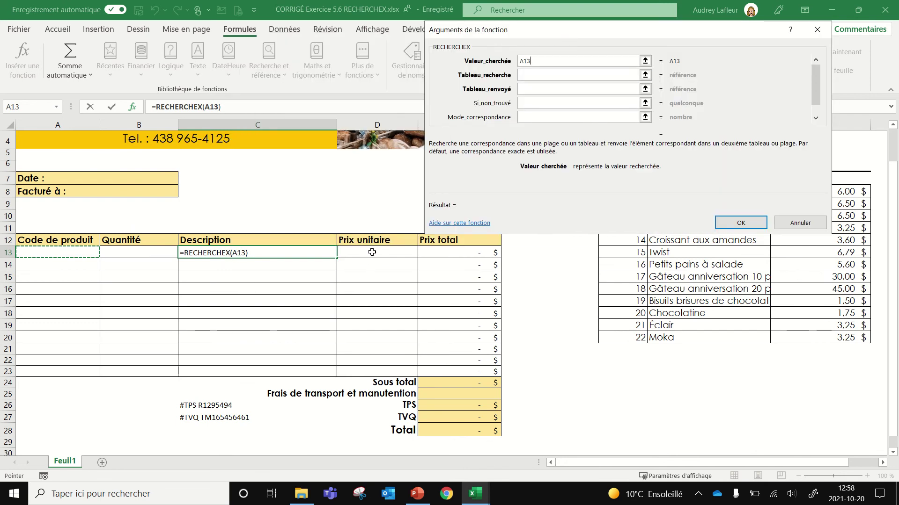
{"action": "left_click_drag", "start_coordinate": [540, 29], "coordinate": [354, 28]}
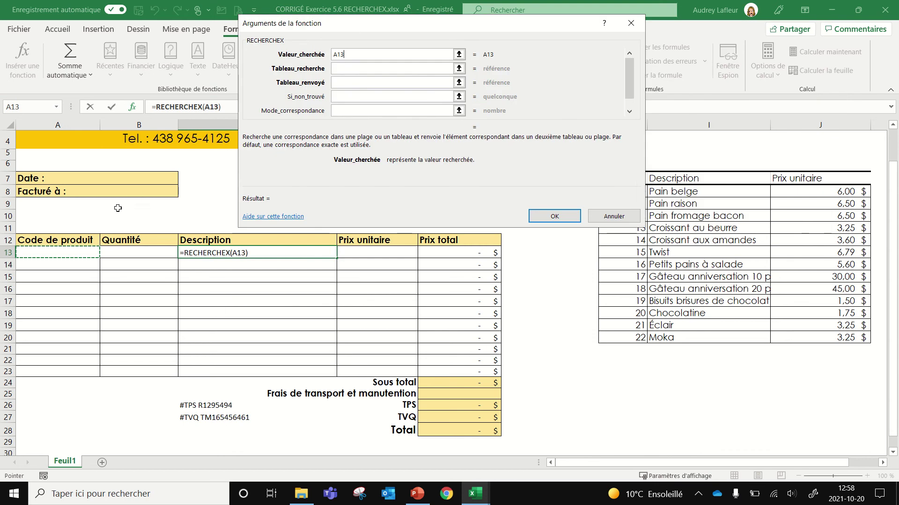
Step: Set RECHERCHEX's lookup array to the absolute code range $H$8:$H$20
{"action": "left_click", "coordinate": [342, 68]}
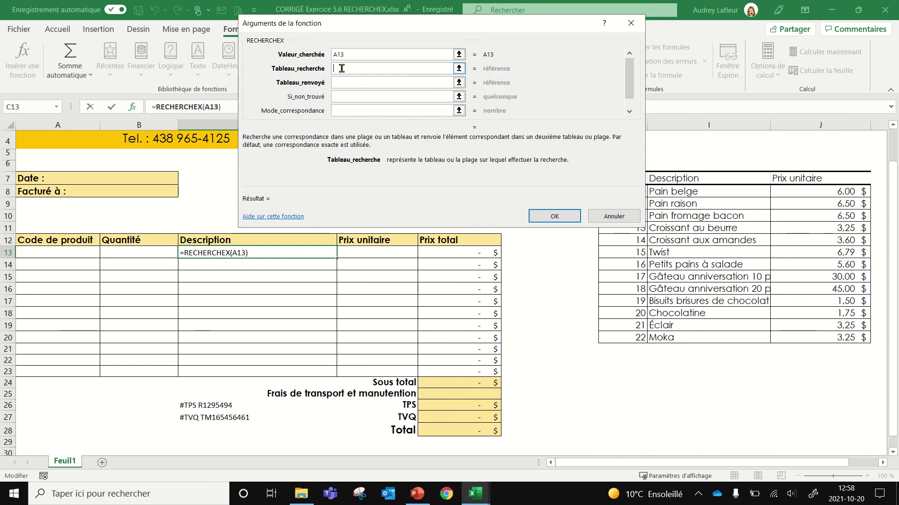
{"action": "left_click_drag", "start_coordinate": [387, 26], "coordinate": [229, 22]}
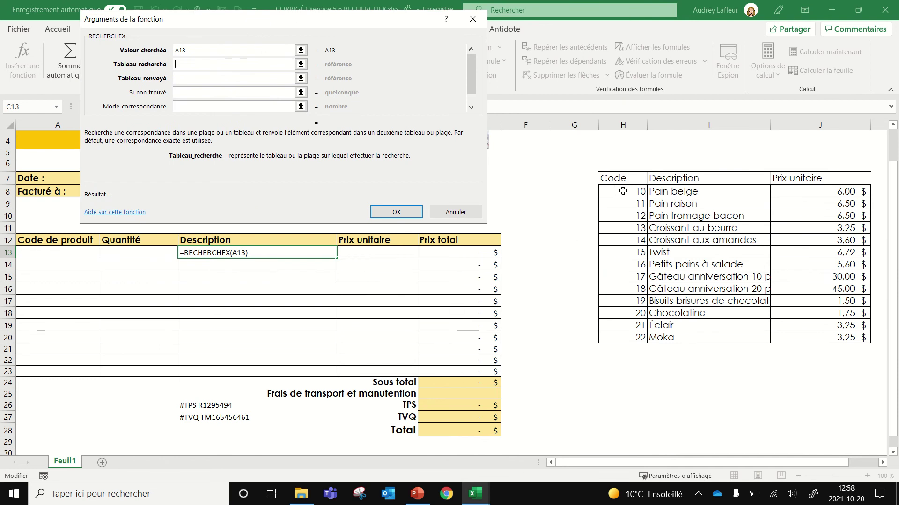
{"action": "left_click_drag", "start_coordinate": [621, 191], "coordinate": [625, 336]}
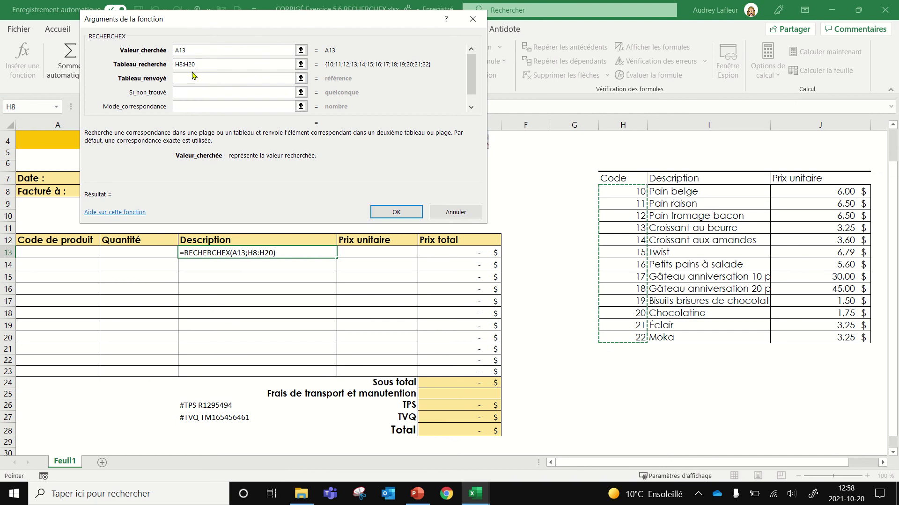
{"action": "key", "text": "F4"}
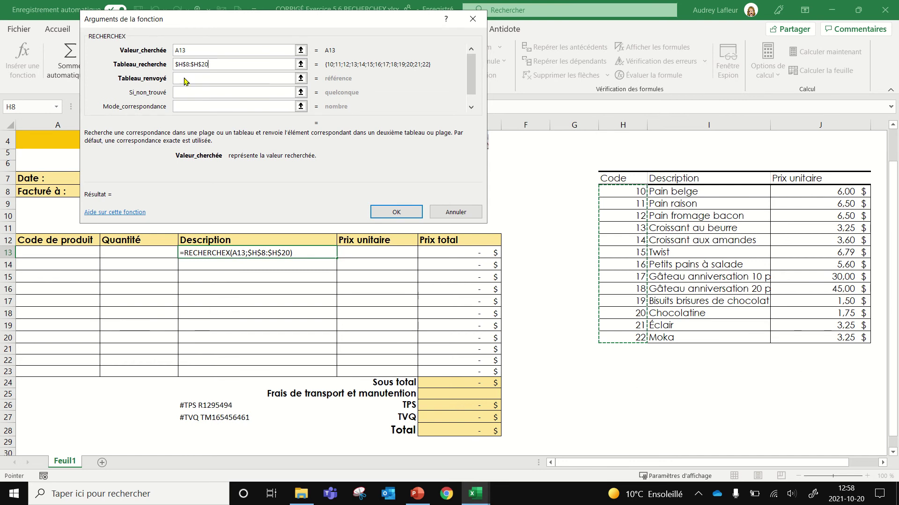
{"action": "left_click", "coordinate": [185, 78]}
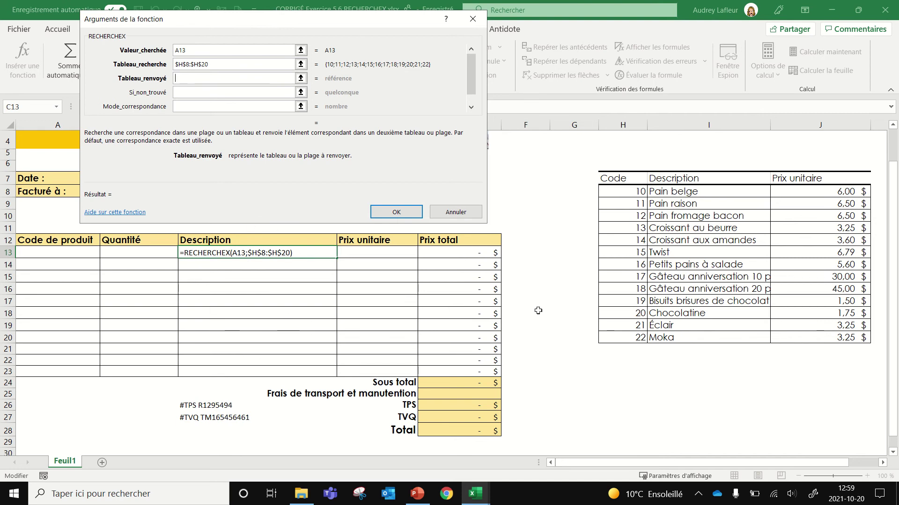
Step: Complete the C13 formula with return array $I$8:$I$20 and "" when not found
{"action": "left_click", "coordinate": [681, 190]}
{"action": "left_click_drag", "start_coordinate": [681, 190], "coordinate": [705, 337]}
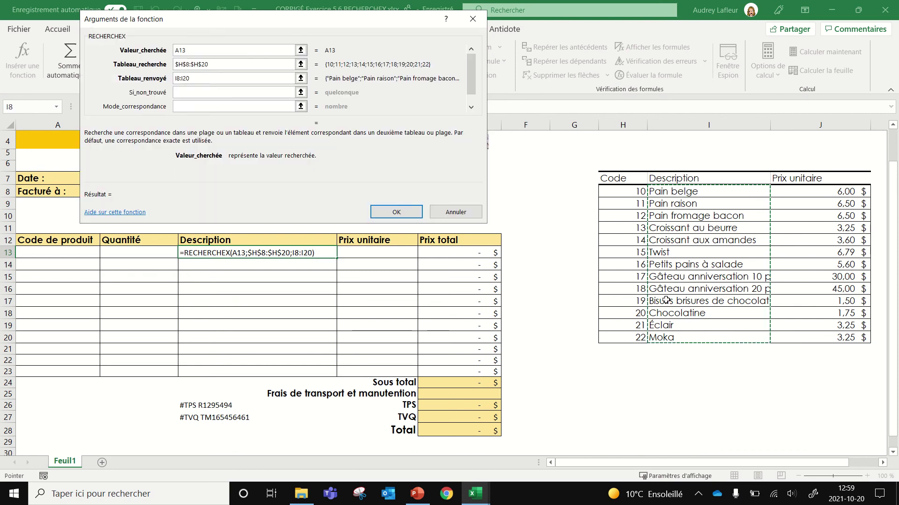
{"action": "key", "text": "F4"}
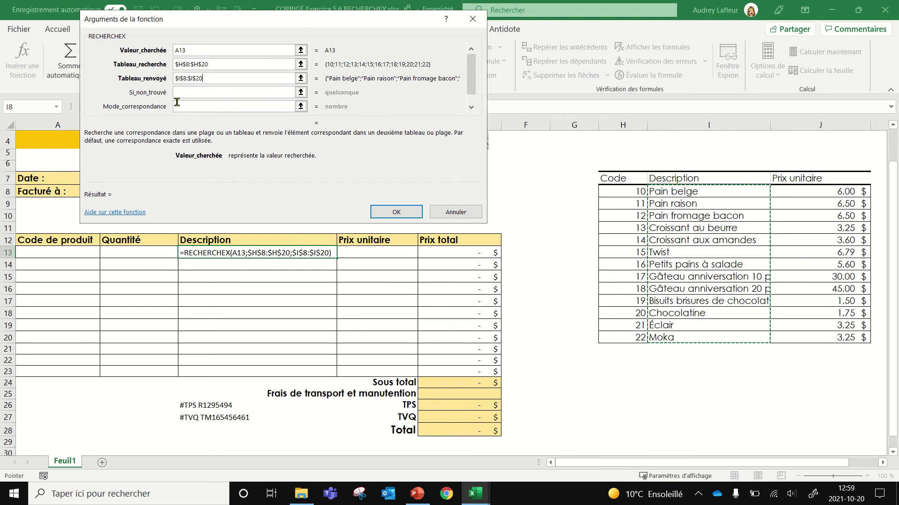
{"action": "left_click", "coordinate": [188, 93]}
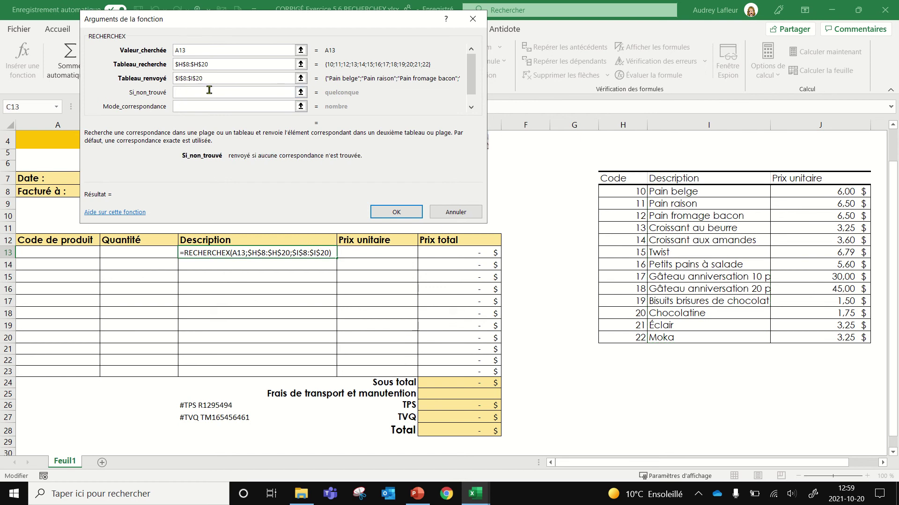
{"action": "type", "text": "\"\""}
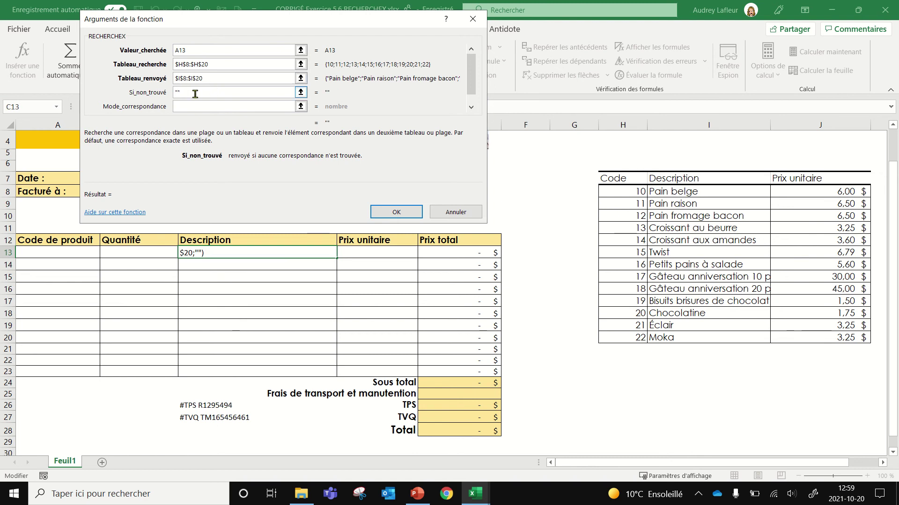
{"action": "left_click", "coordinate": [397, 214]}
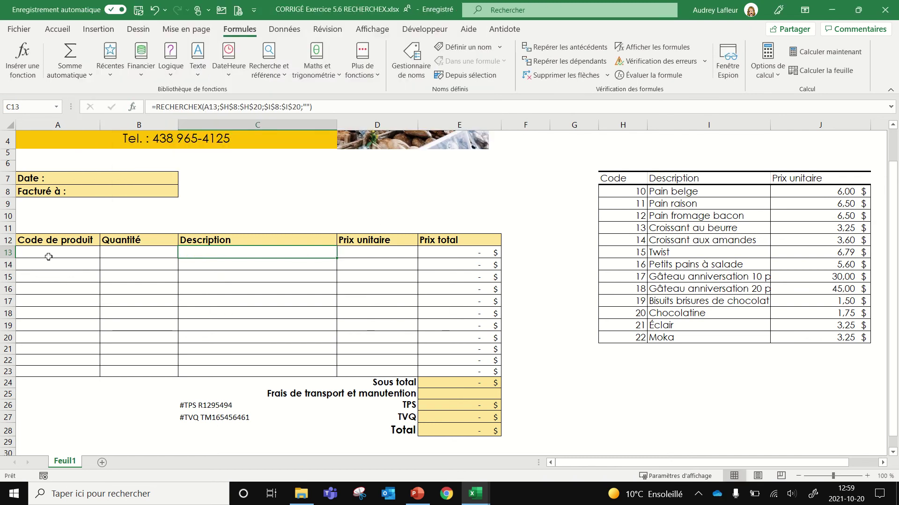
Step: Copy the C13 Description formula down to C23
{"action": "left_click", "coordinate": [49, 253]}
{"action": "left_click", "coordinate": [193, 251]}
{"action": "left_click_drag", "start_coordinate": [336, 258], "coordinate": [334, 375]}
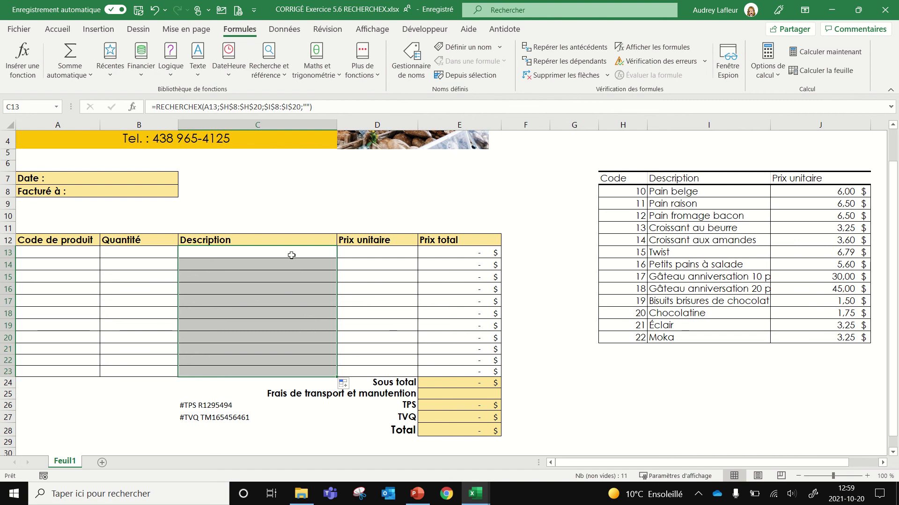
Step: Enter product code 10 in A13 so C13 displays Pain belge
{"action": "left_click", "coordinate": [90, 252]}
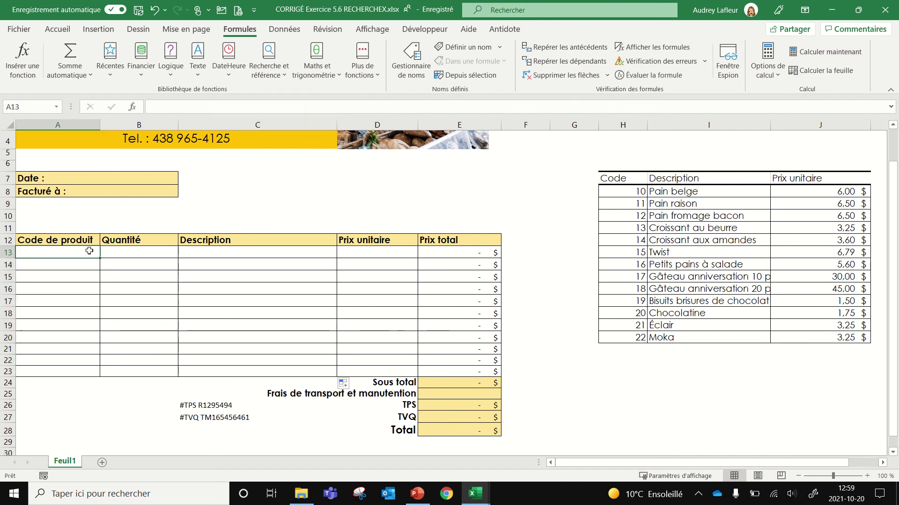
{"action": "type", "text": "10"}
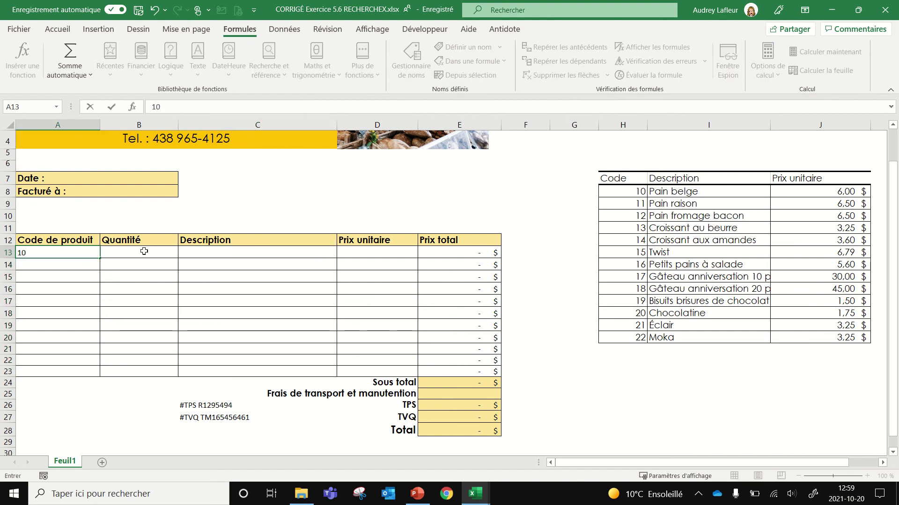
{"action": "left_click", "coordinate": [164, 253]}
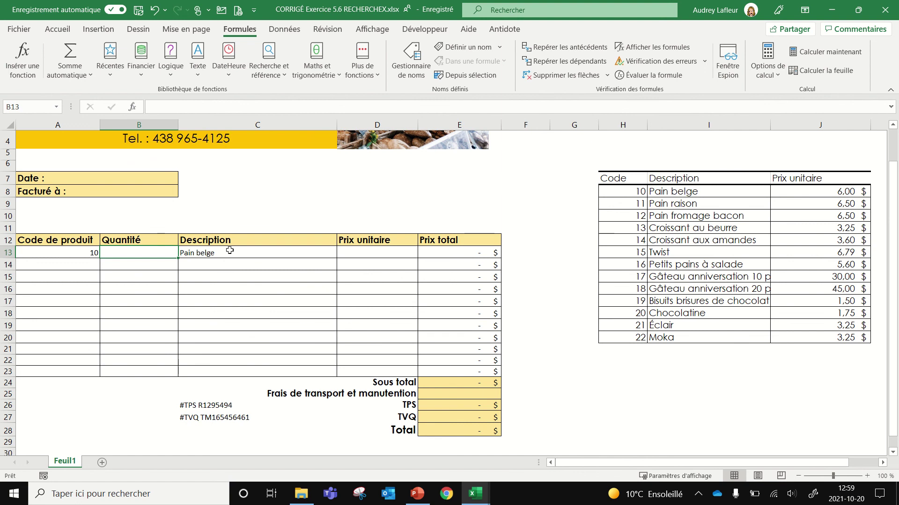
{"action": "left_click", "coordinate": [377, 253]}
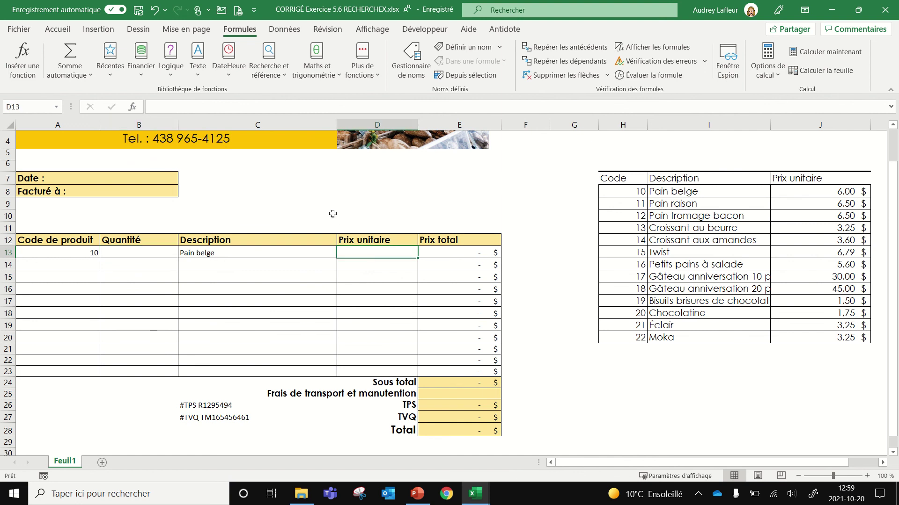
Step: Put =RECHERCHEX(A13;$H$8:$H$20;$J$8:$J$20;"") in D13 so it shows 6,00 $
{"action": "left_click", "coordinate": [269, 70]}
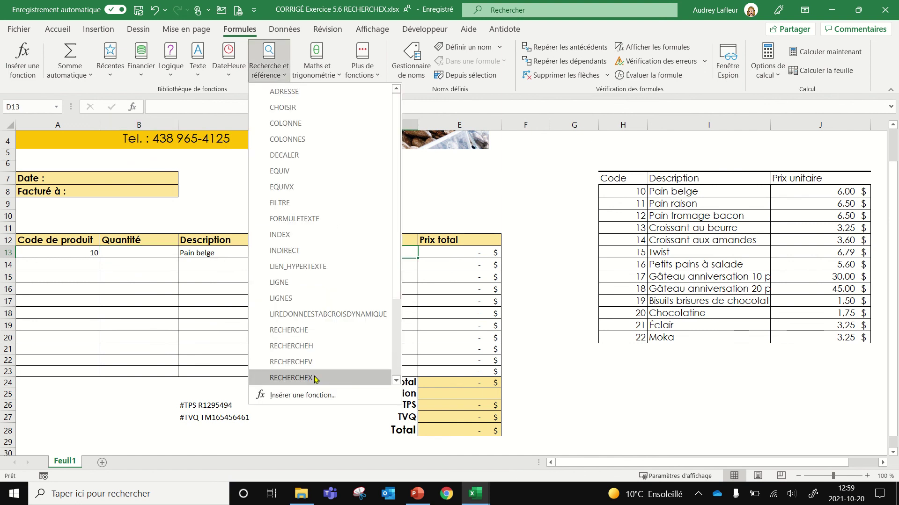
{"action": "left_click", "coordinate": [291, 378]}
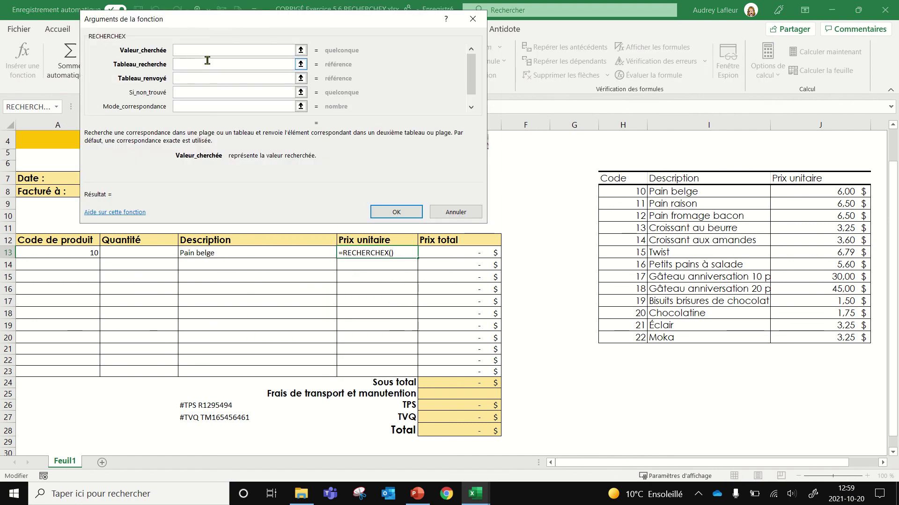
{"action": "left_click", "coordinate": [60, 253]}
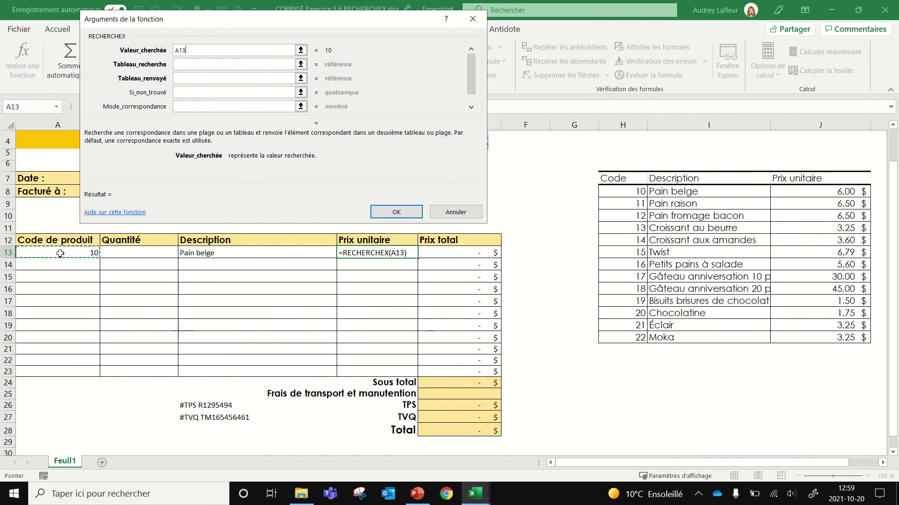
{"action": "left_click", "coordinate": [189, 63]}
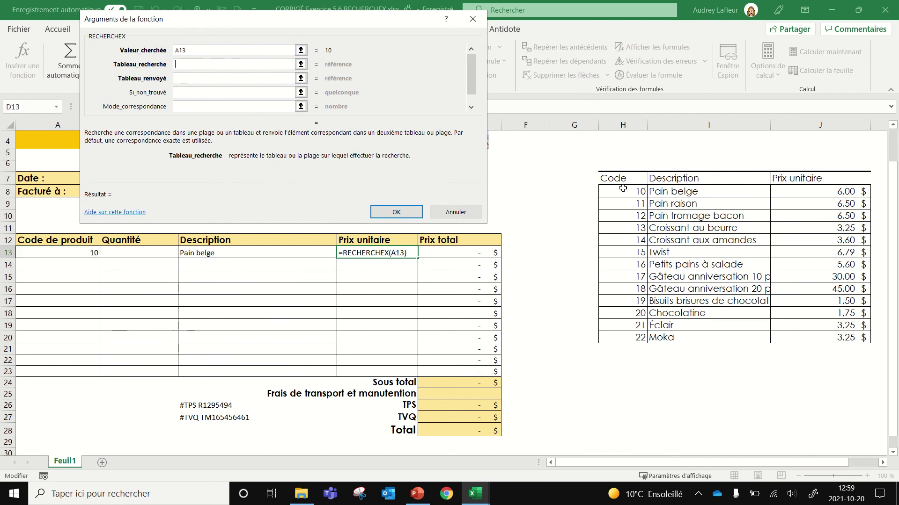
{"action": "left_click_drag", "start_coordinate": [622, 189], "coordinate": [629, 337]}
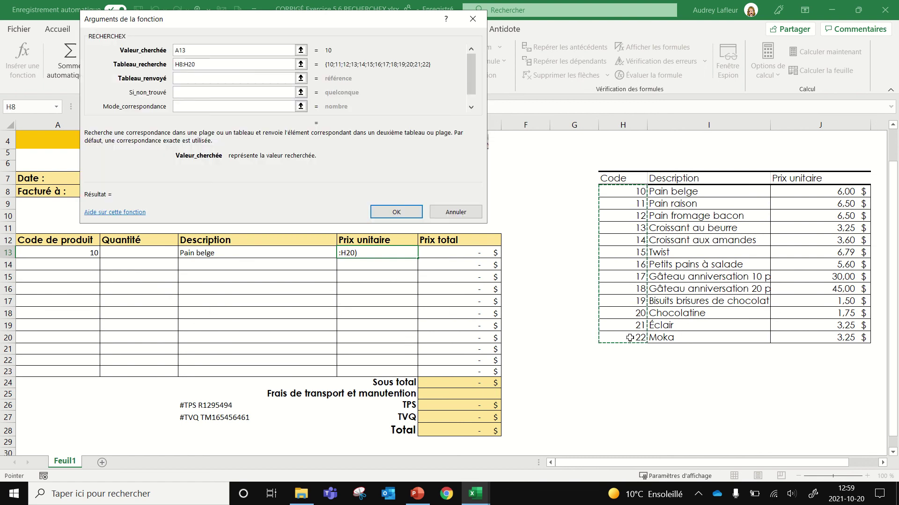
{"action": "key", "text": "F4"}
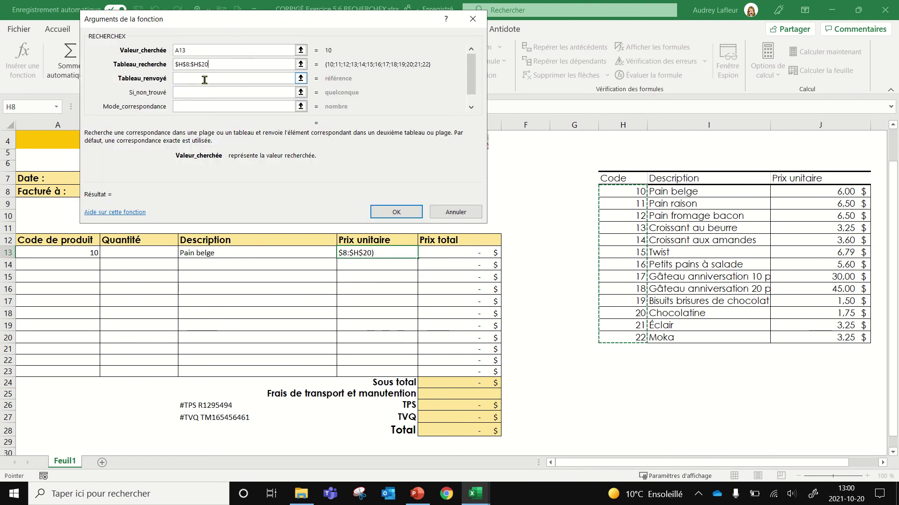
{"action": "left_click", "coordinate": [206, 78]}
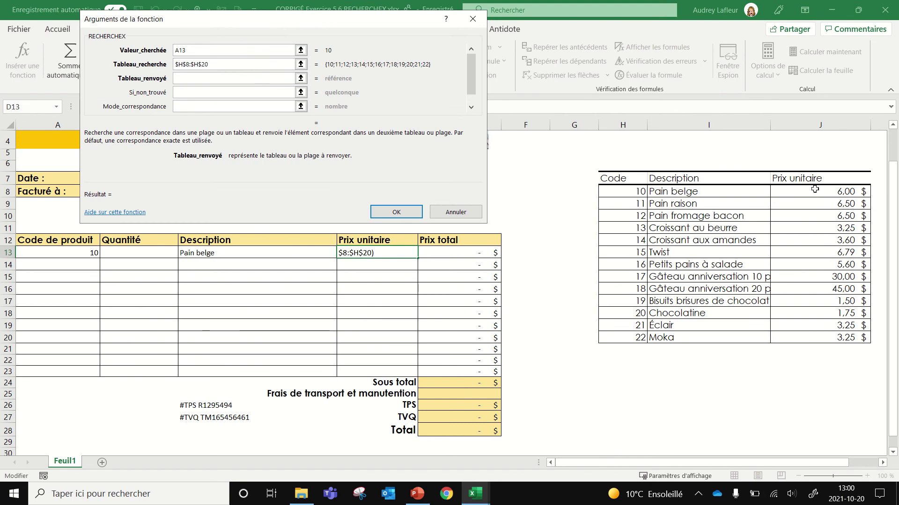
{"action": "left_click_drag", "start_coordinate": [814, 189], "coordinate": [830, 333]}
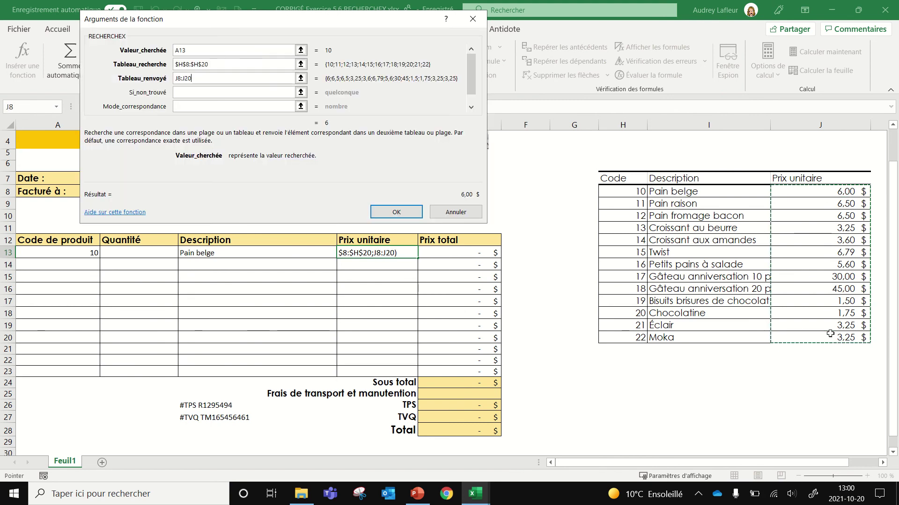
{"action": "key", "text": "F4"}
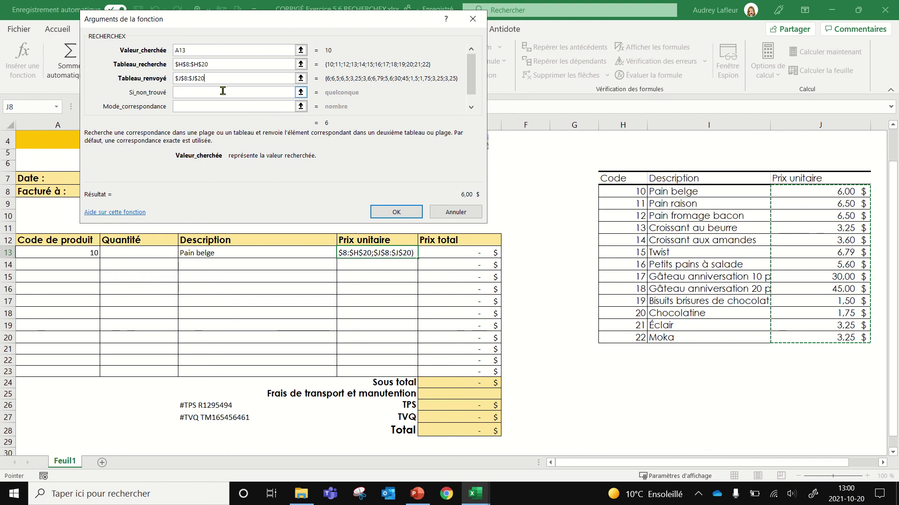
{"action": "left_click", "coordinate": [212, 93]}
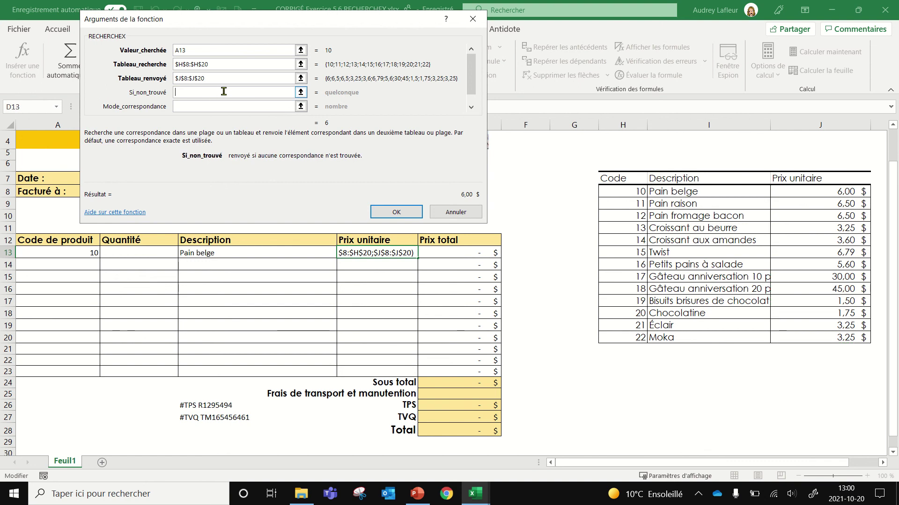
{"action": "type", "text": "\"\""}
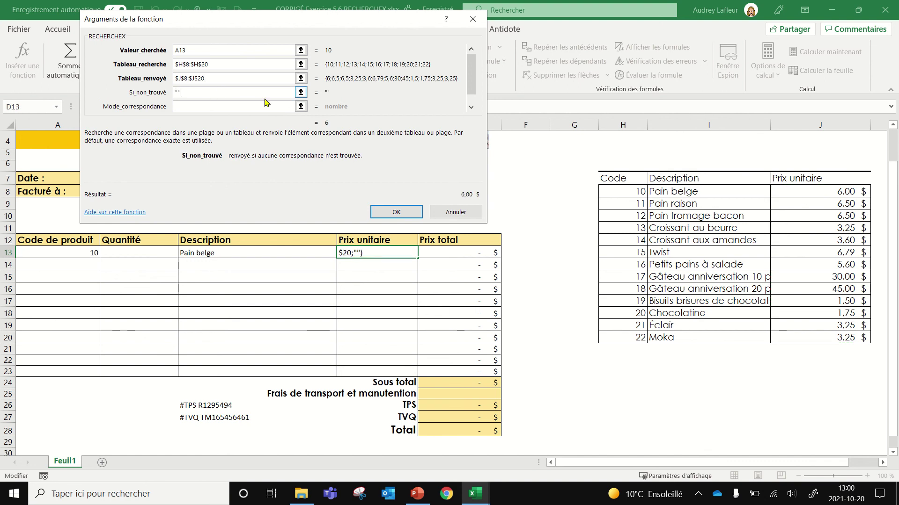
{"action": "left_click", "coordinate": [399, 213]}
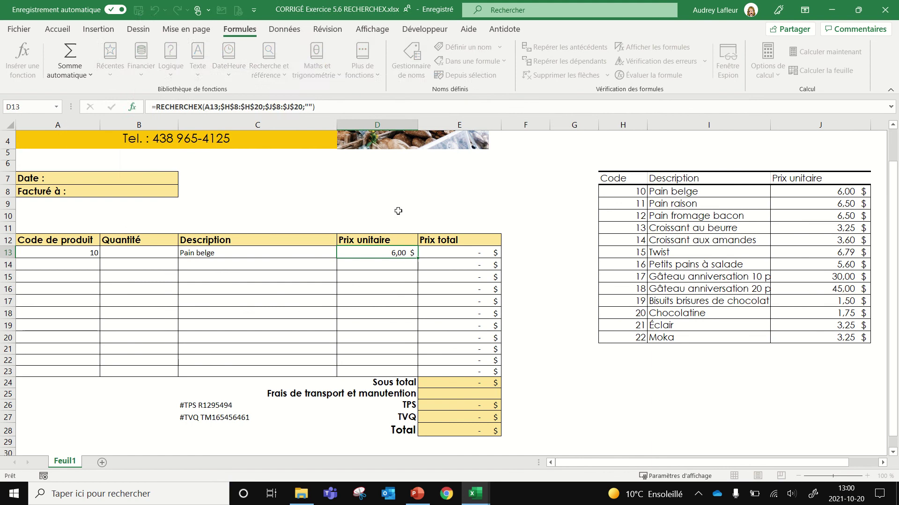
Step: Fill the price formula down to D23 and add line two: code 22, quantity 2
{"action": "left_click_drag", "start_coordinate": [415, 263], "coordinate": [415, 373]}
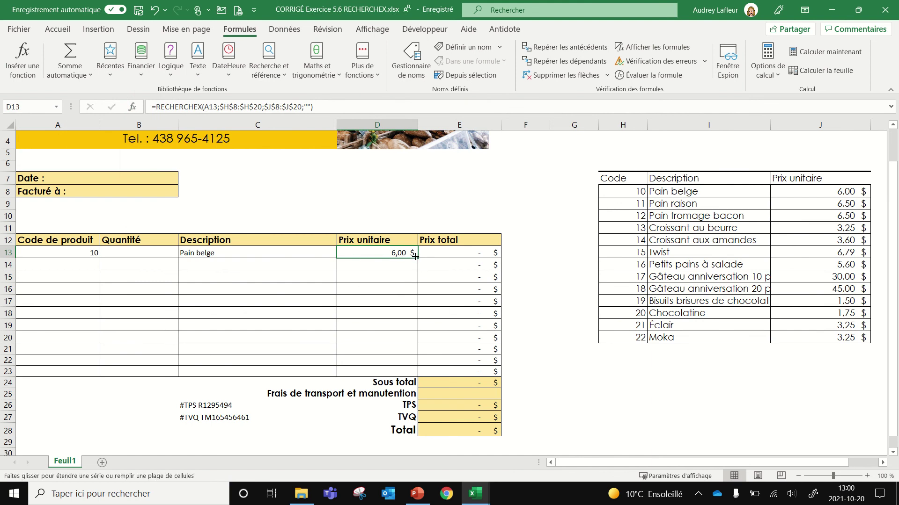
{"action": "left_click", "coordinate": [64, 266]}
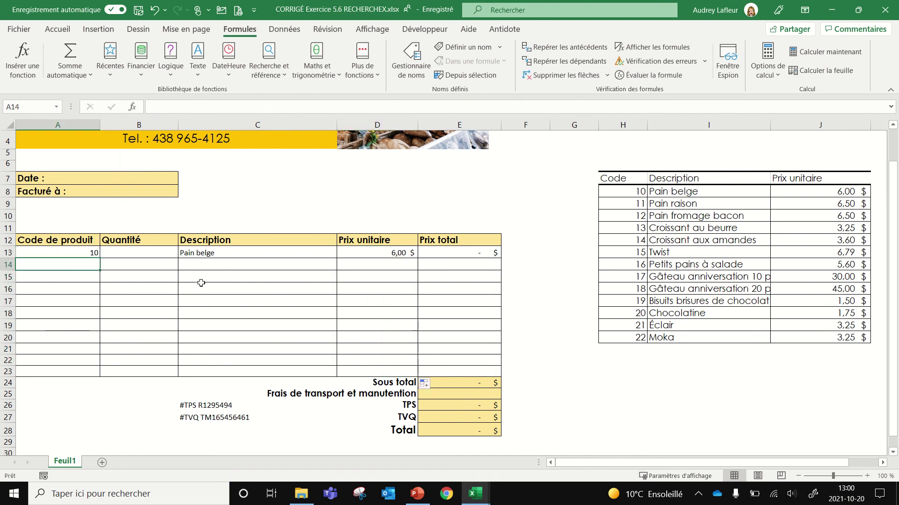
{"action": "type", "text": "22"}
{"action": "key", "text": "Tab"}
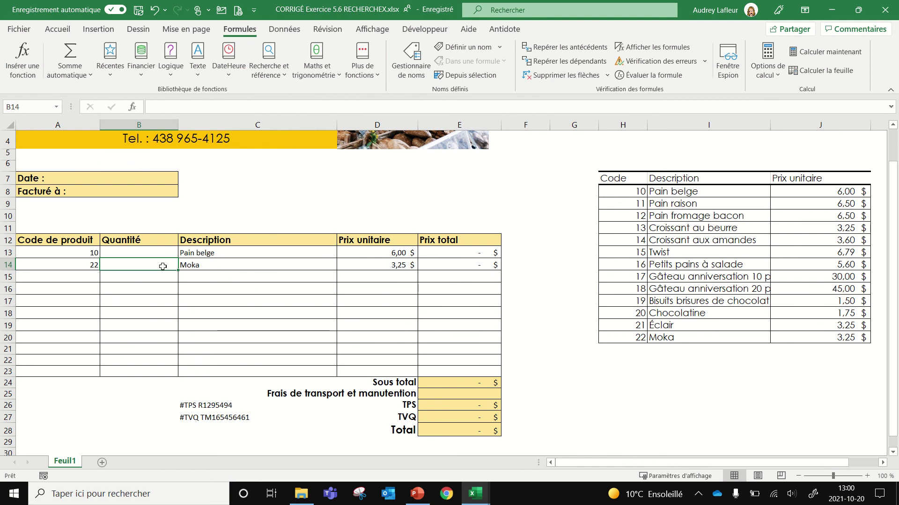
{"action": "type", "text": "2"}
{"action": "key", "text": "Tab"}
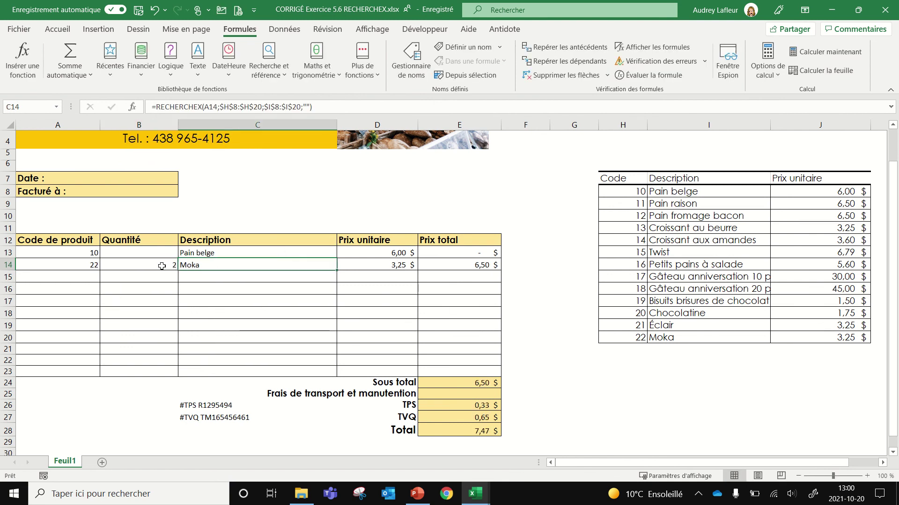
{"action": "left_click", "coordinate": [480, 265]}
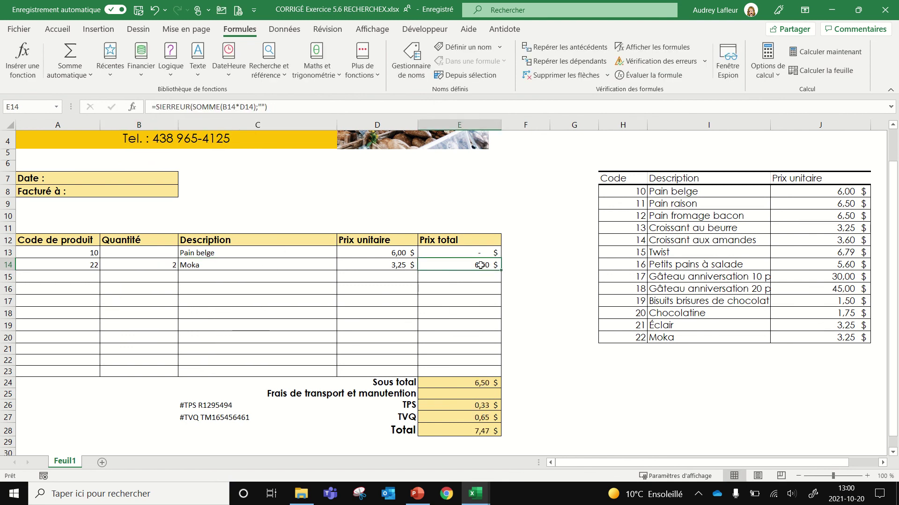